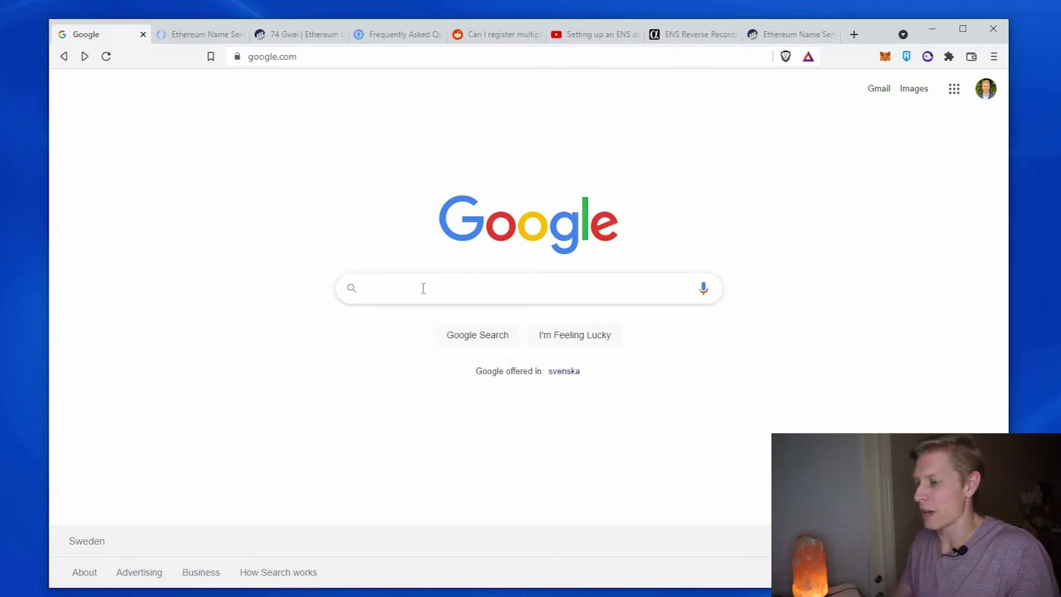
Step: Search Google for 'ens server' and launch the ENS app from the ens.domains page
type("ens server")
key("Return")
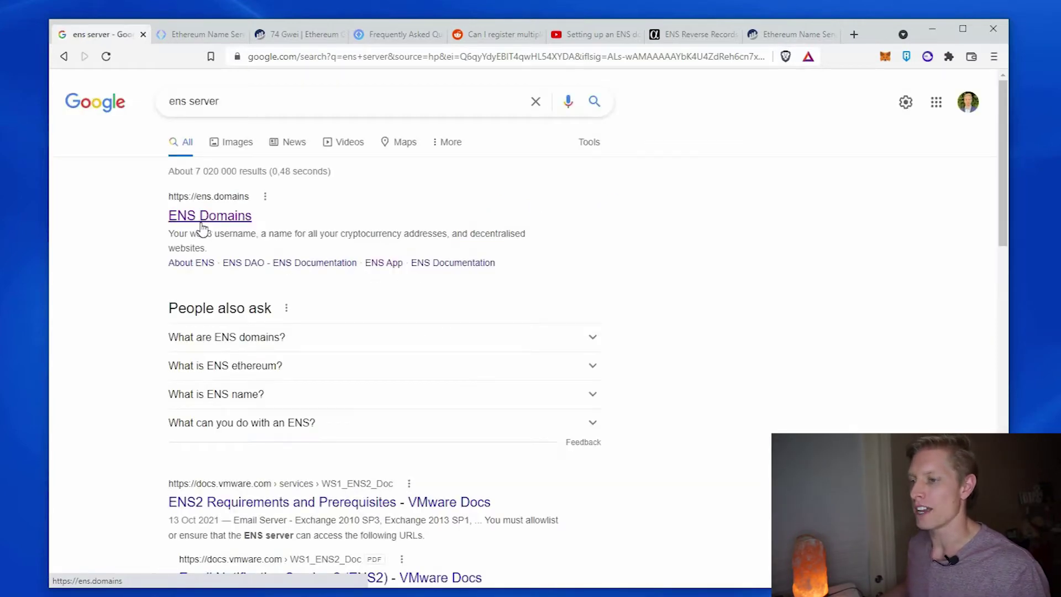
left_click(195, 33)
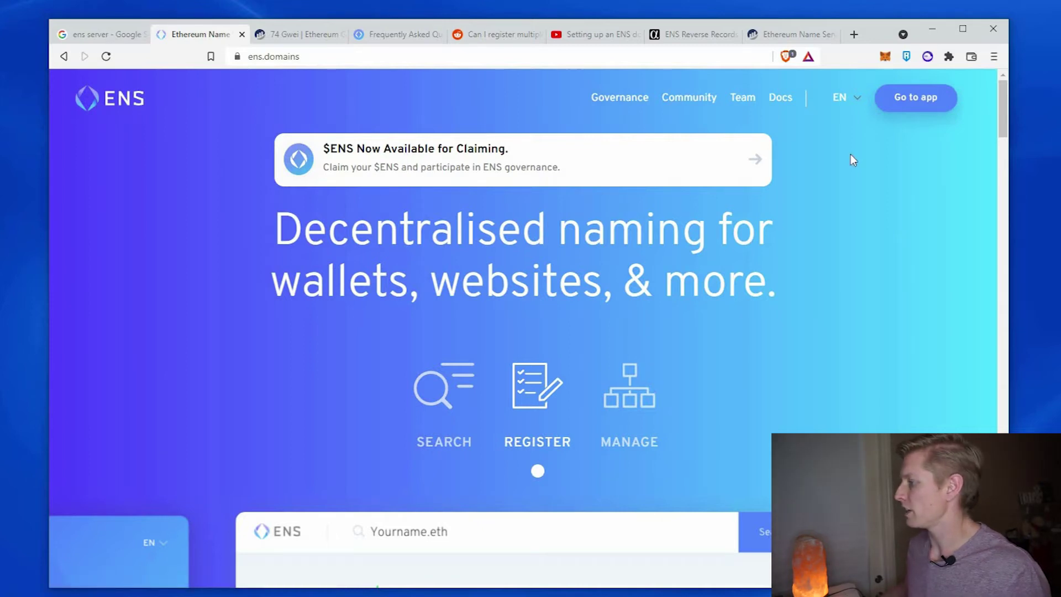
left_click(910, 102)
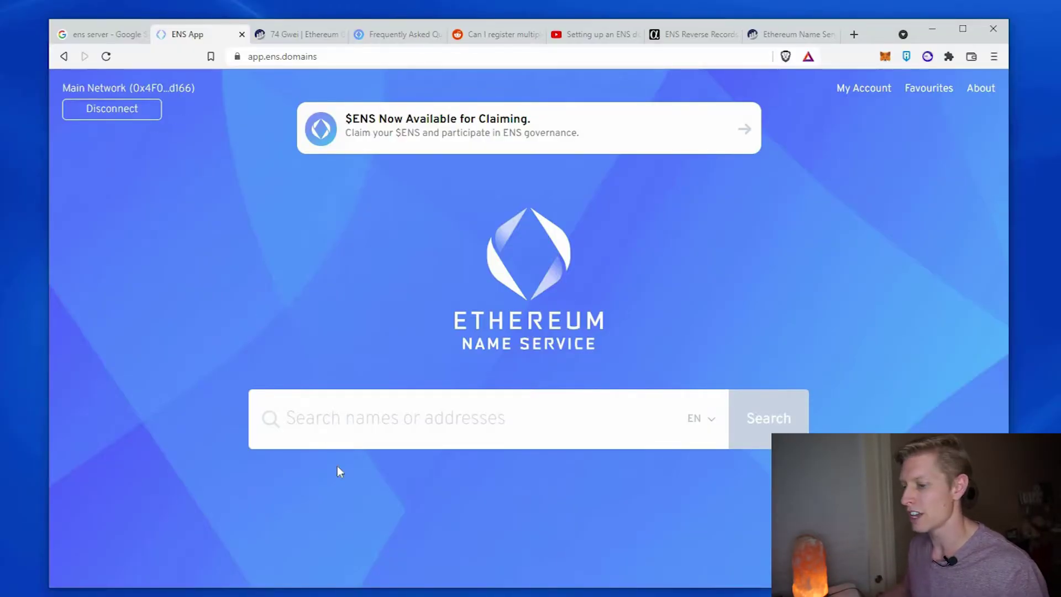
Step: Search the ENS App for the name allanryan
left_click(361, 416)
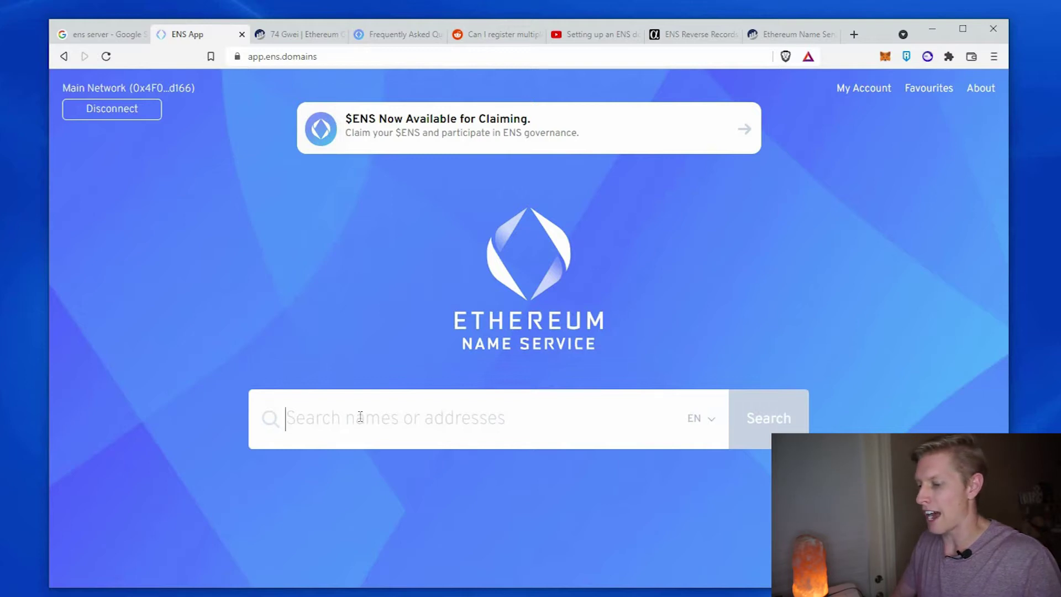
type("allanryan")
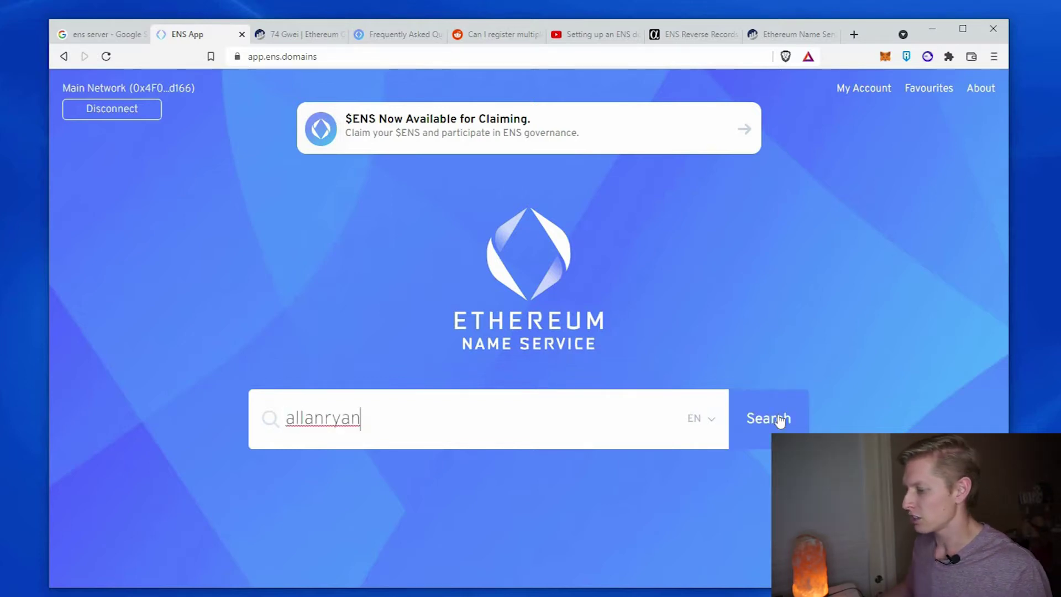
left_click(779, 420)
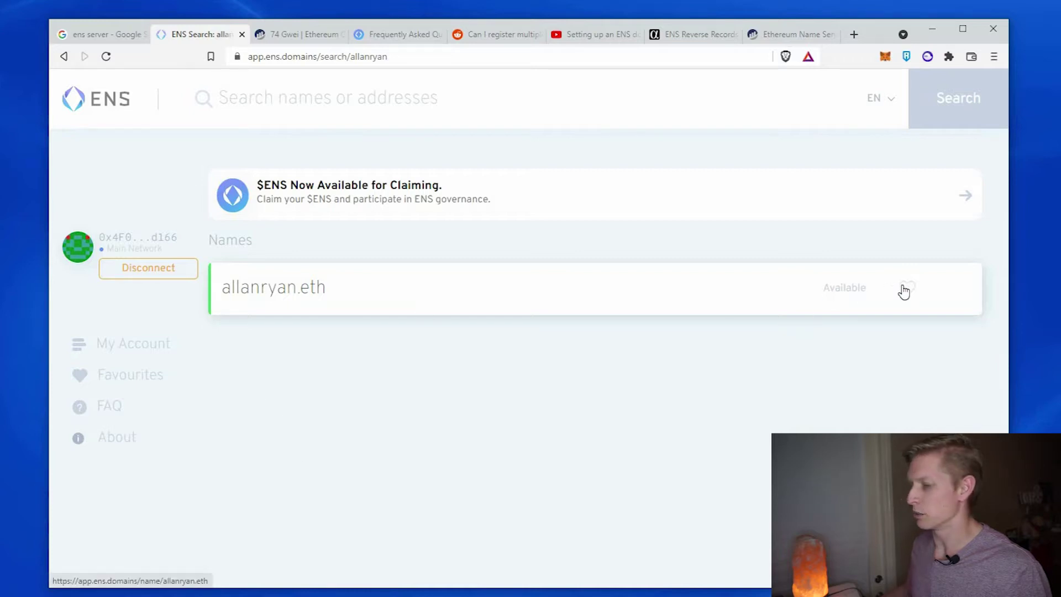
left_click(375, 302)
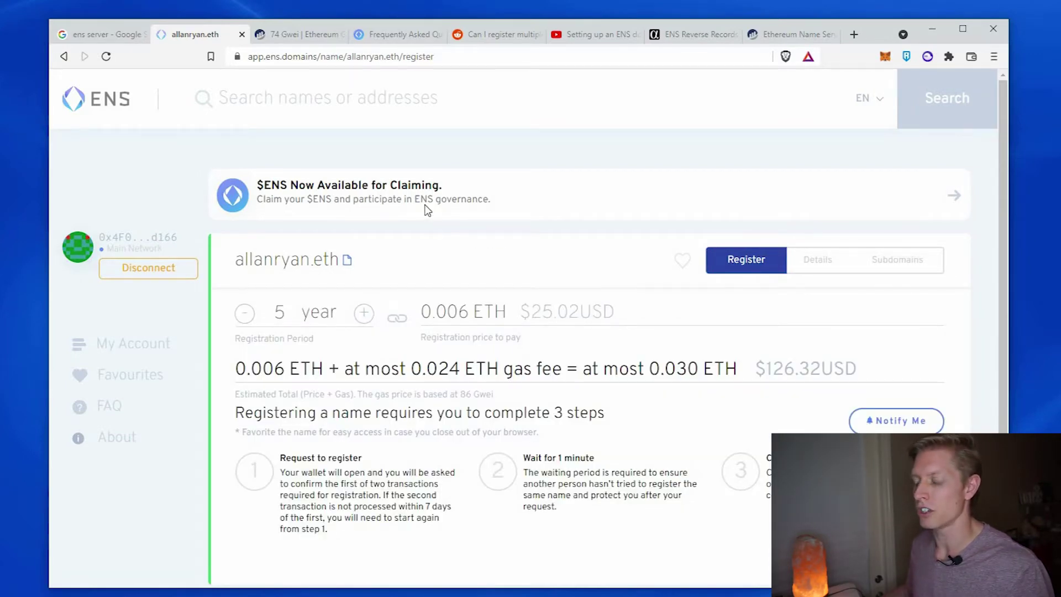
scroll(427, 210, "down", 1)
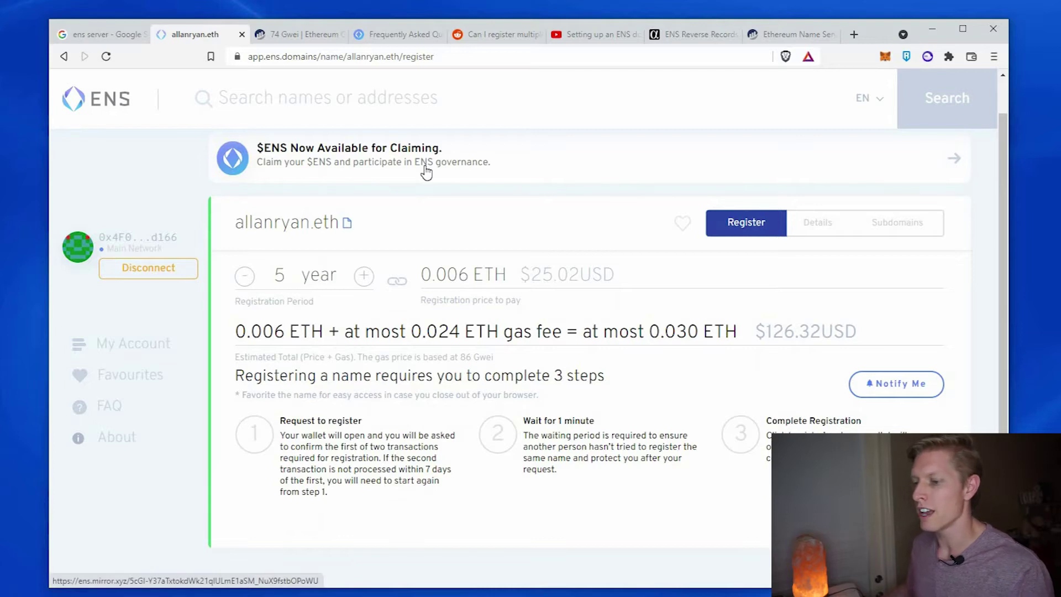
left_click(247, 277)
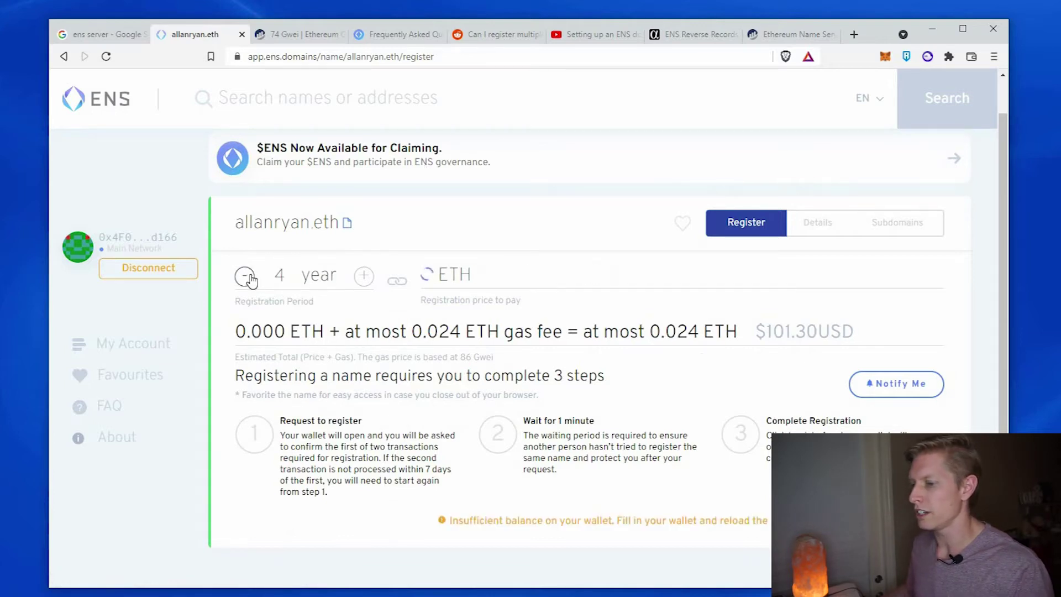
left_click(247, 277)
left_click(247, 277)
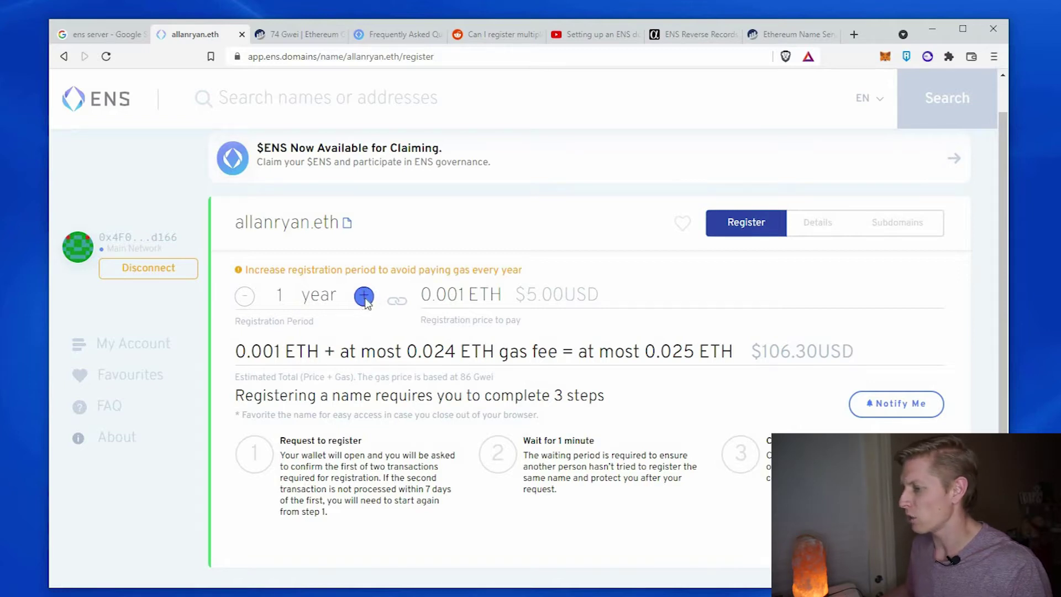
Step: Extend the registration period back up to 5 years at 0.006 ETH
left_click(364, 297)
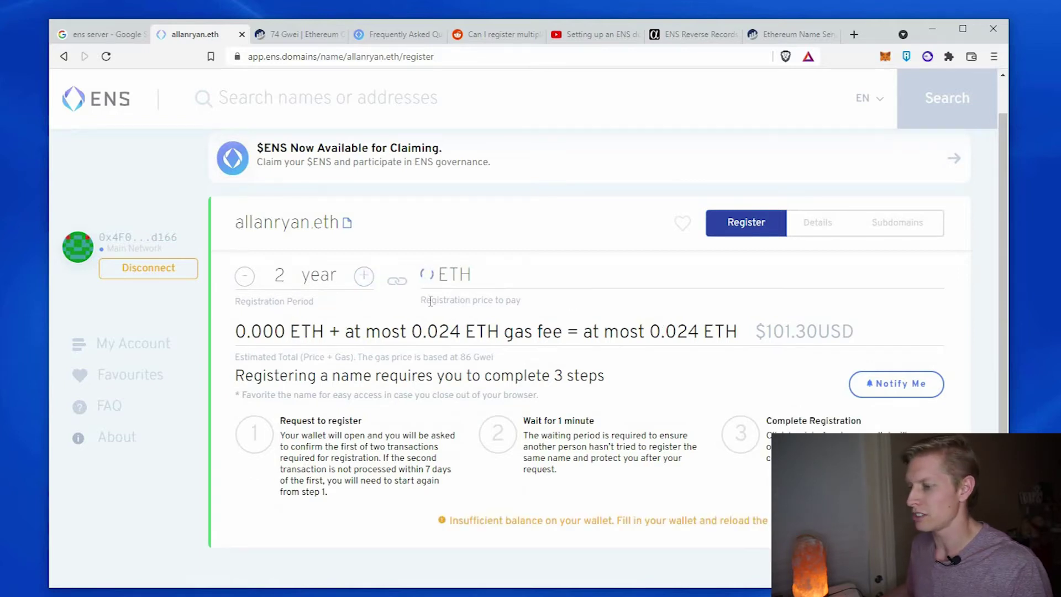
left_click(363, 279)
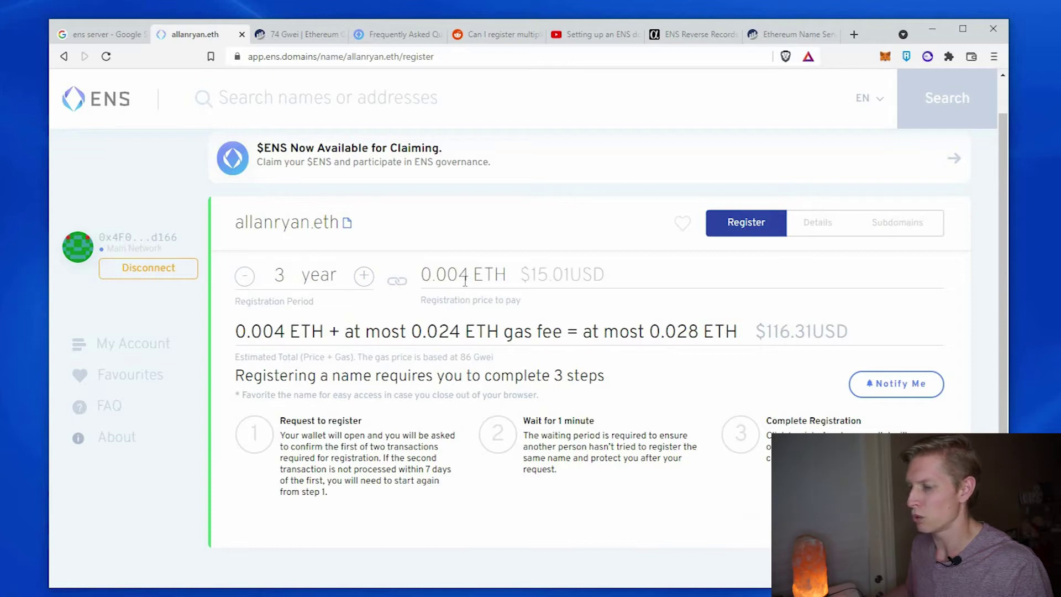
left_click(364, 276)
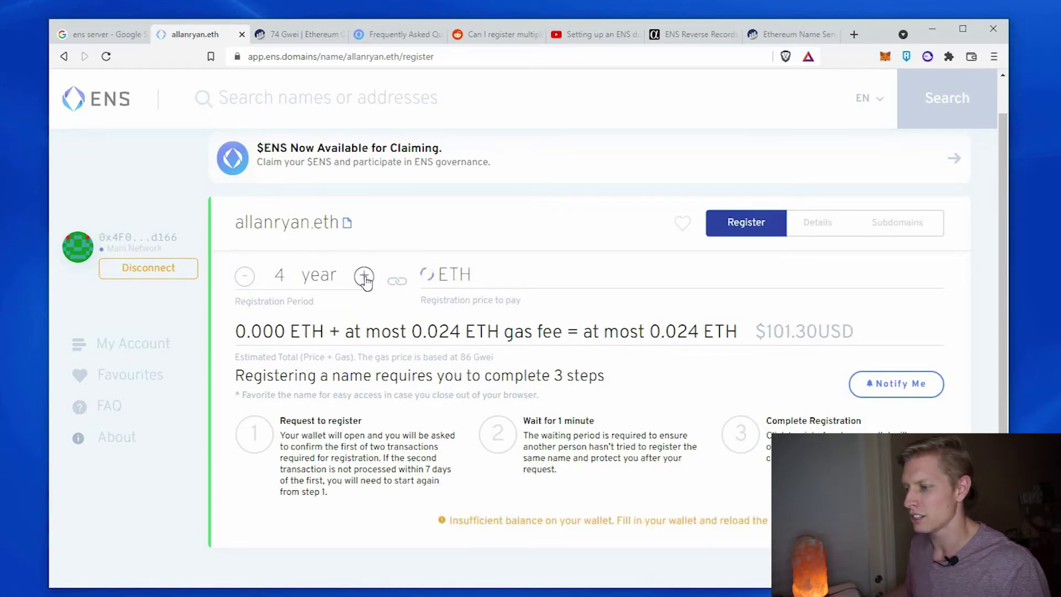
left_click(364, 277)
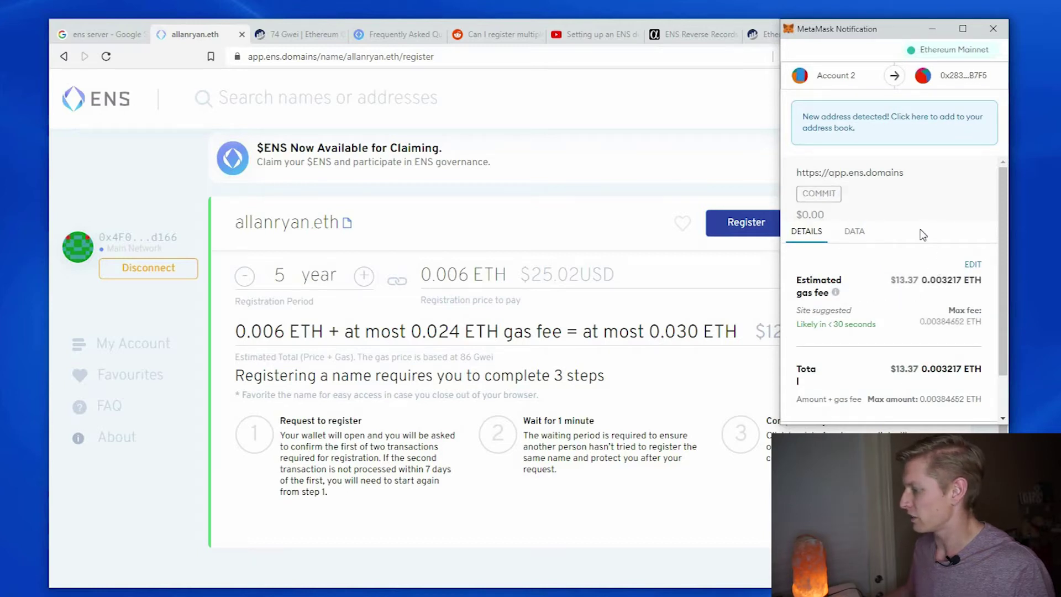
Step: Confirm the allanryan.eth commit transaction in MetaMask
scroll(922, 234, "down", 2)
left_click(940, 398)
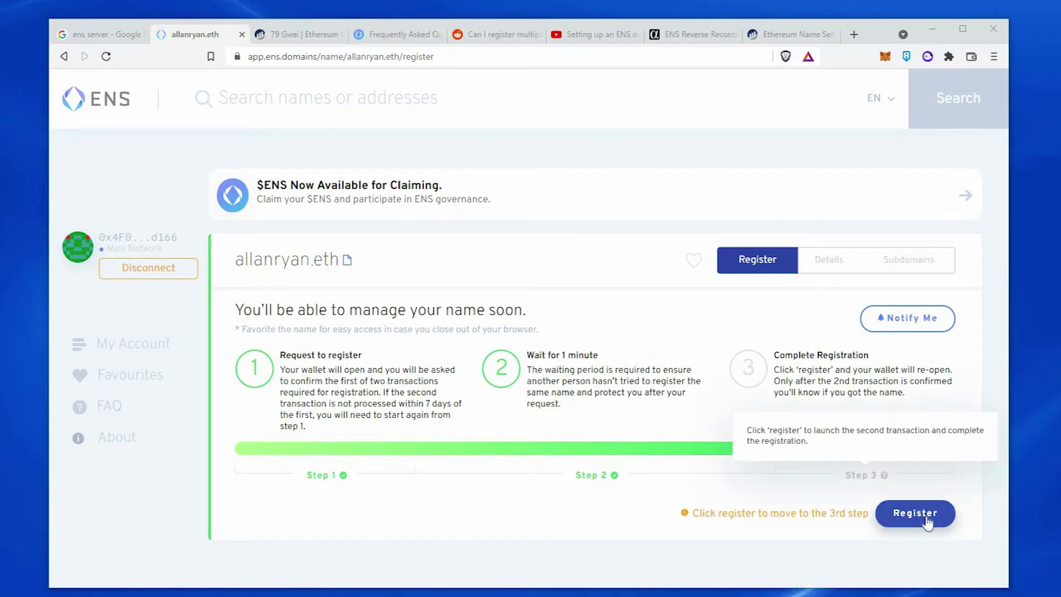
Step: Start the final allanryan.eth registration and check current gas prices on Etherscan's gas tracker
left_click(911, 513)
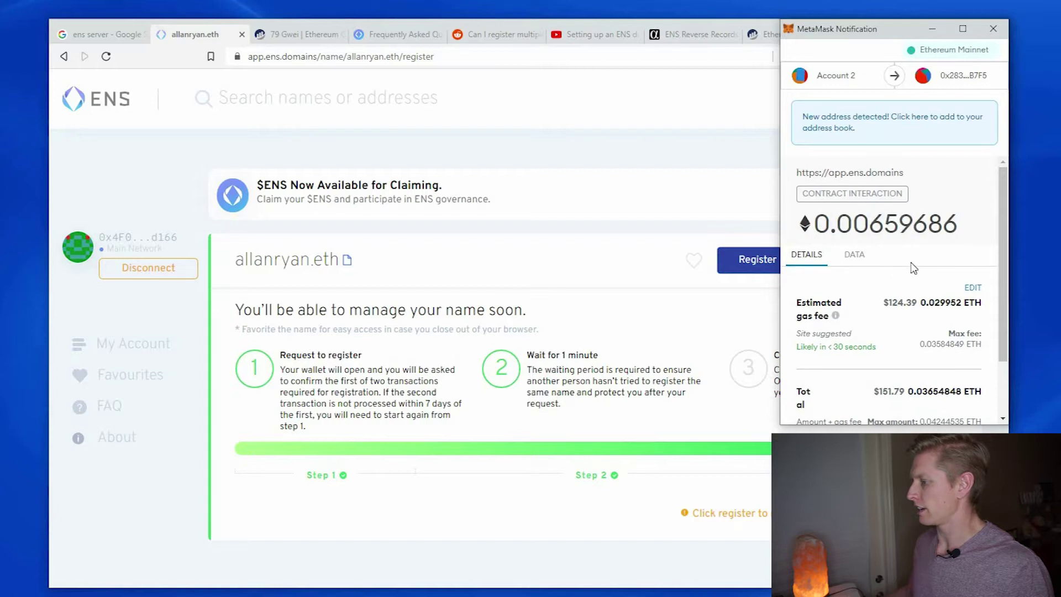
scroll(884, 259, "down", 2)
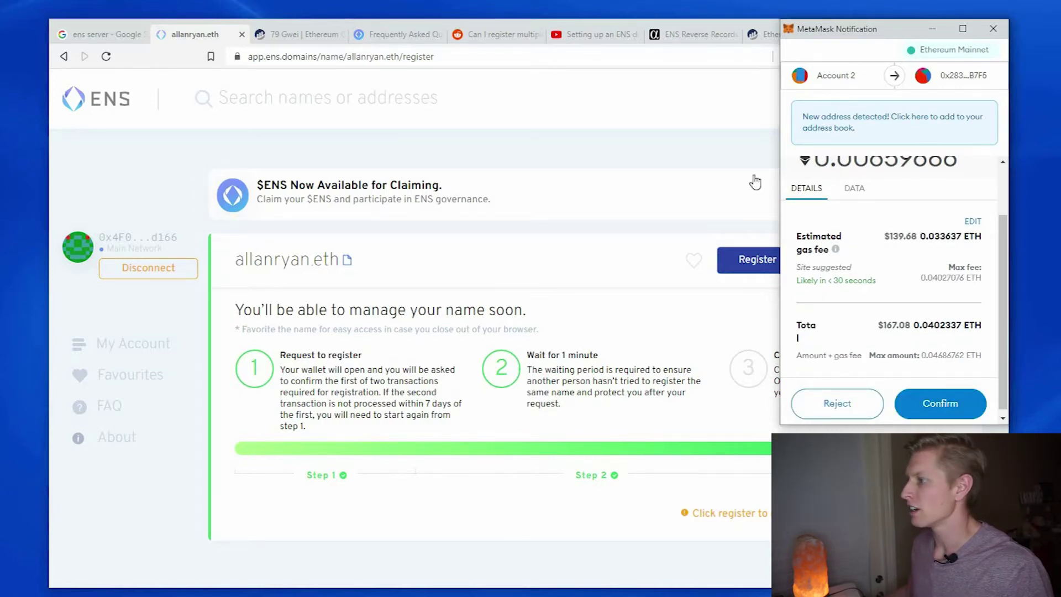
left_click(278, 37)
left_click(106, 57)
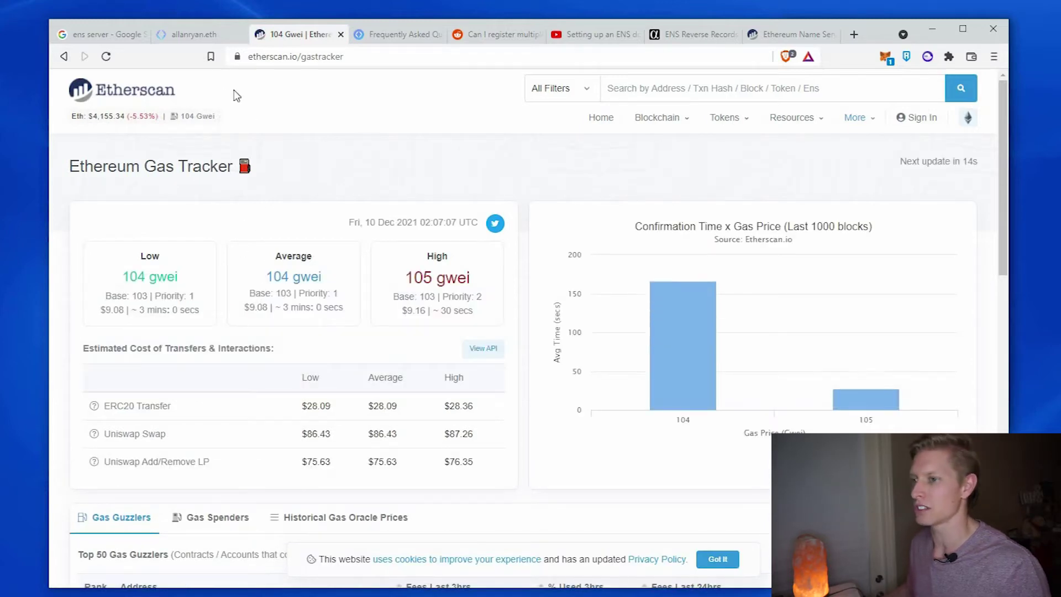
left_click(195, 34)
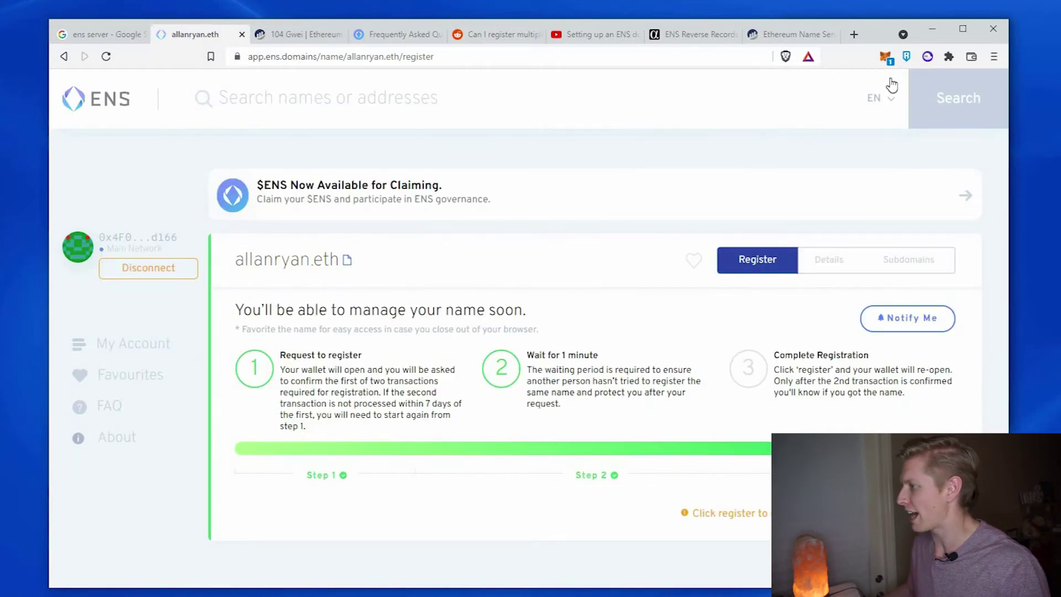
Step: Recheck gas prices, then confirm the allanryan.eth registration transaction in MetaMask
left_click(889, 57)
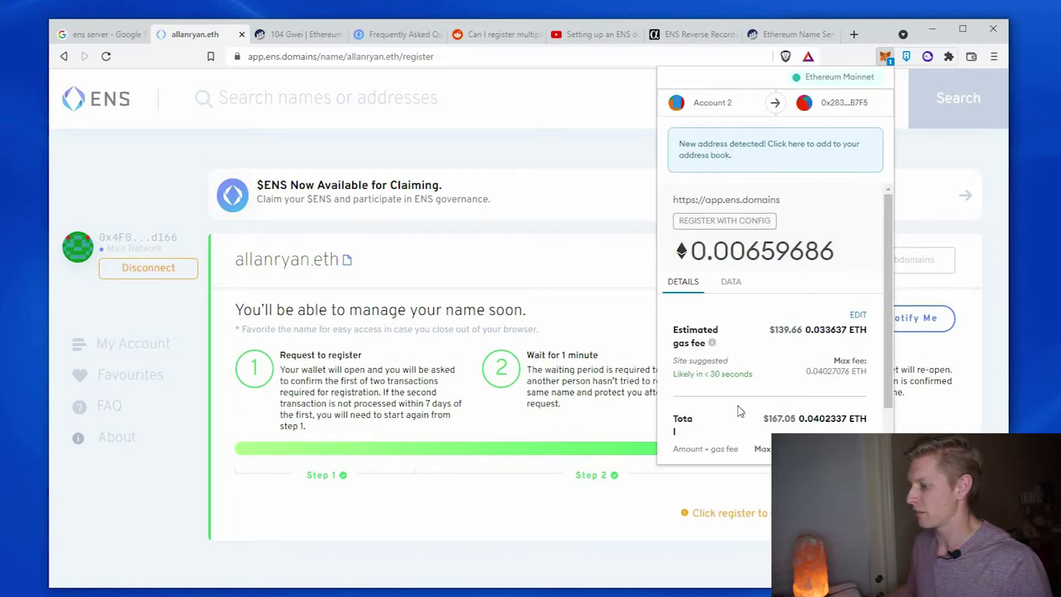
left_click(585, 229)
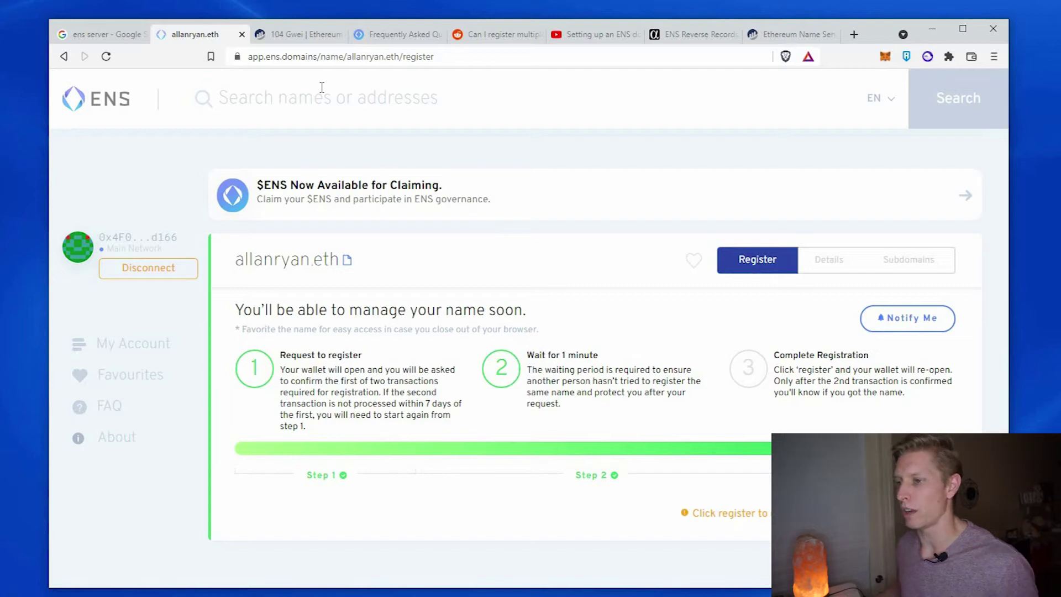
left_click(307, 36)
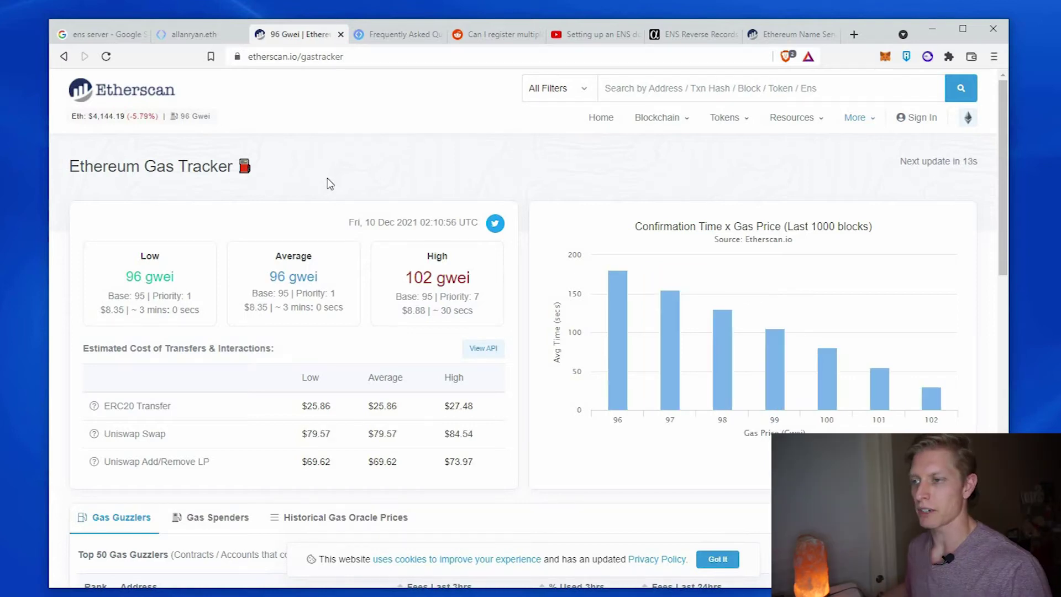
left_click(196, 35)
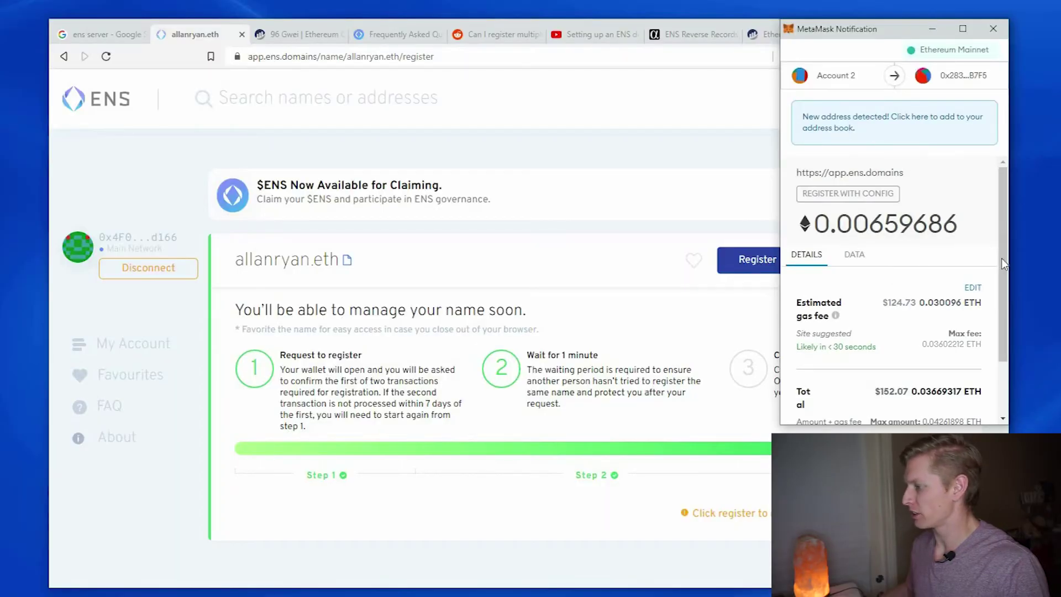
scroll(900, 227, "down", 2)
scroll(900, 227, "down", 1)
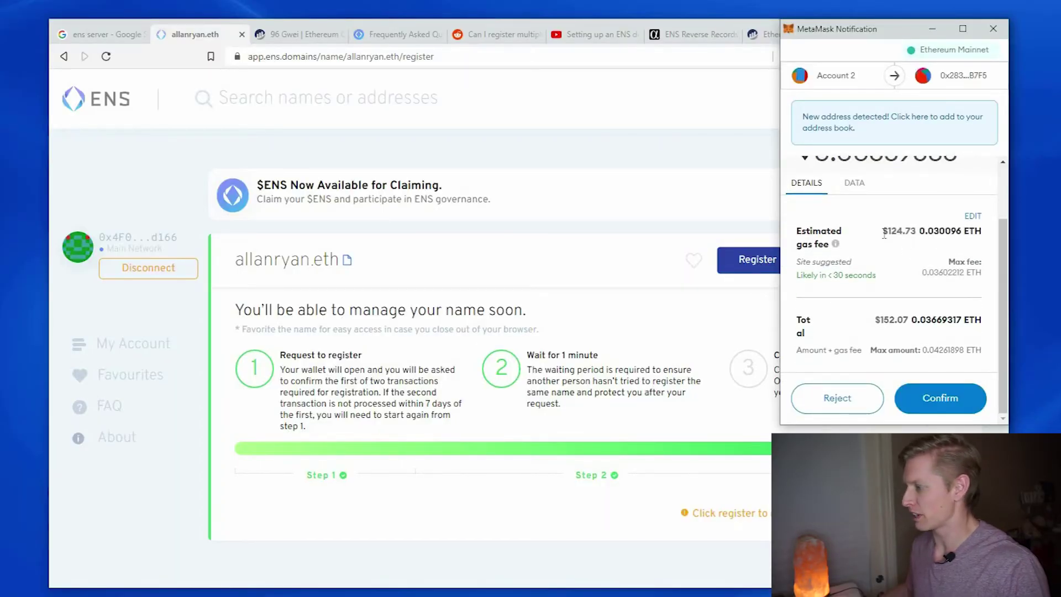
left_click(934, 406)
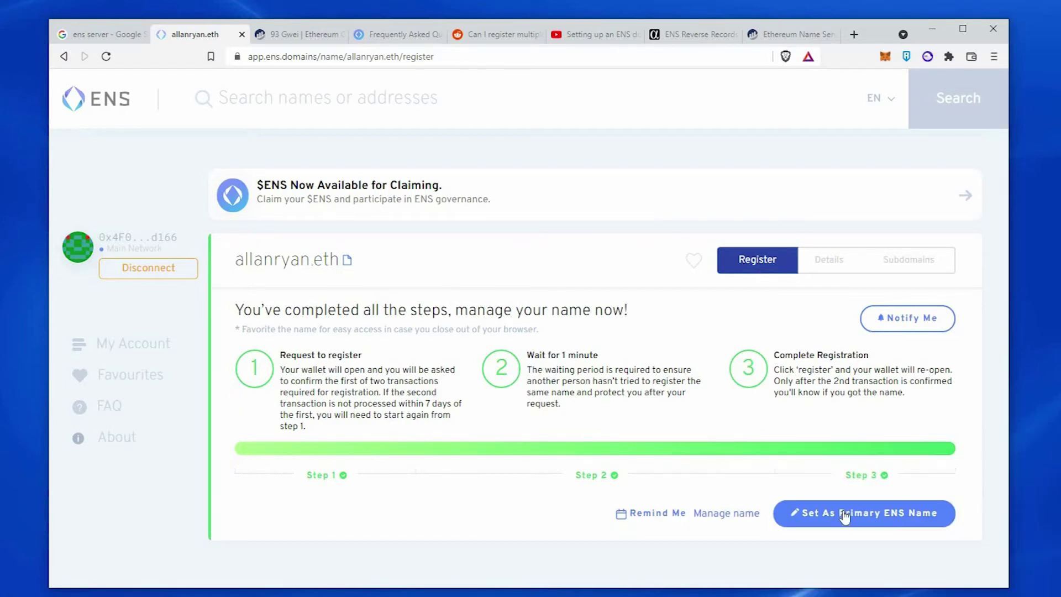
left_click(849, 514)
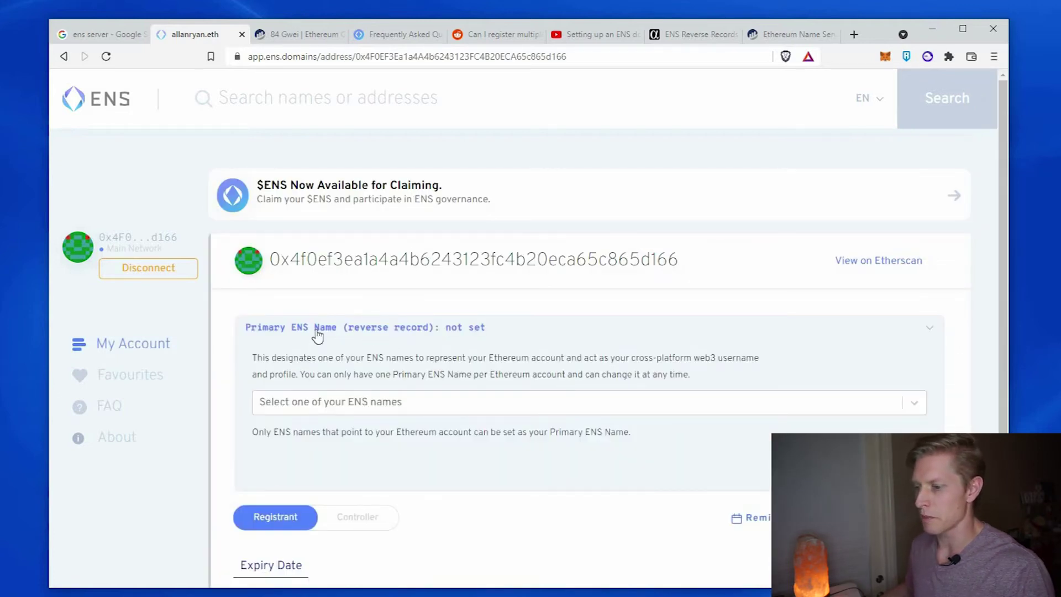
left_click(420, 395)
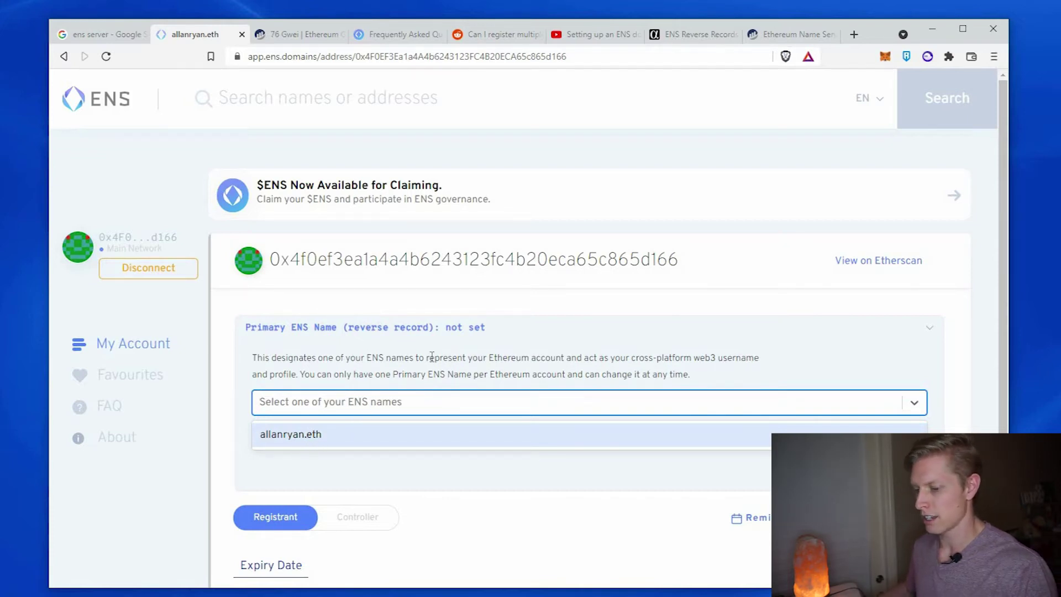
key("Return")
scroll(456, 283, "down", 1)
left_click(908, 402)
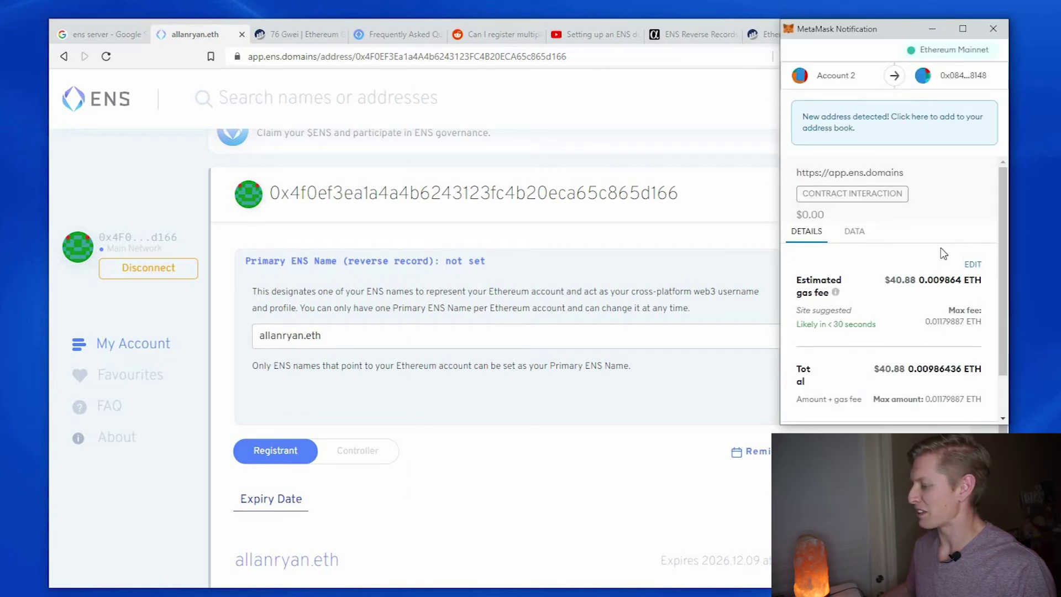
scroll(942, 253, "down", 1)
left_click(935, 405)
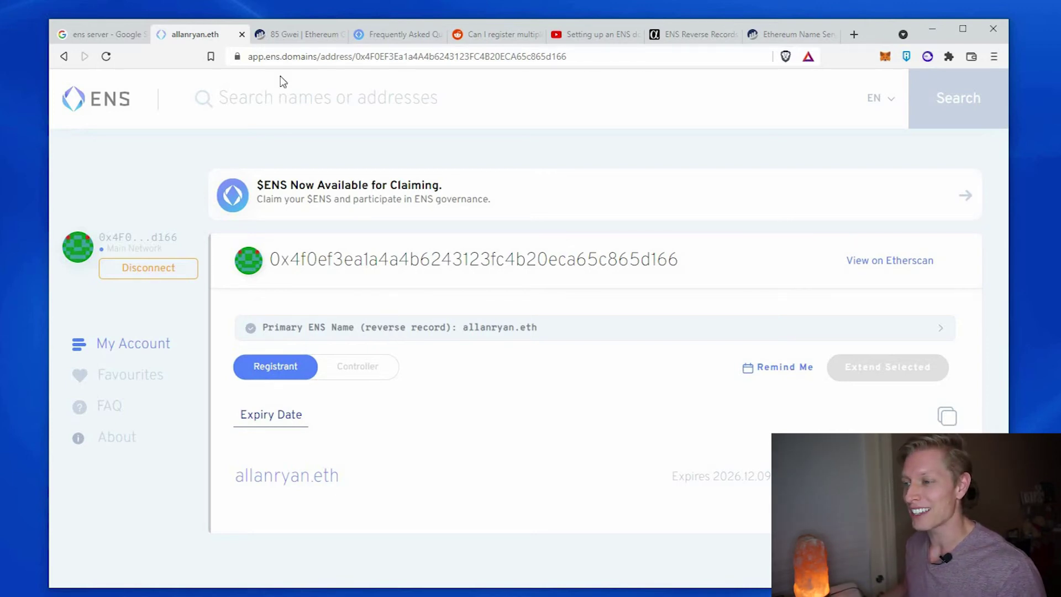
left_click(286, 35)
left_click(199, 35)
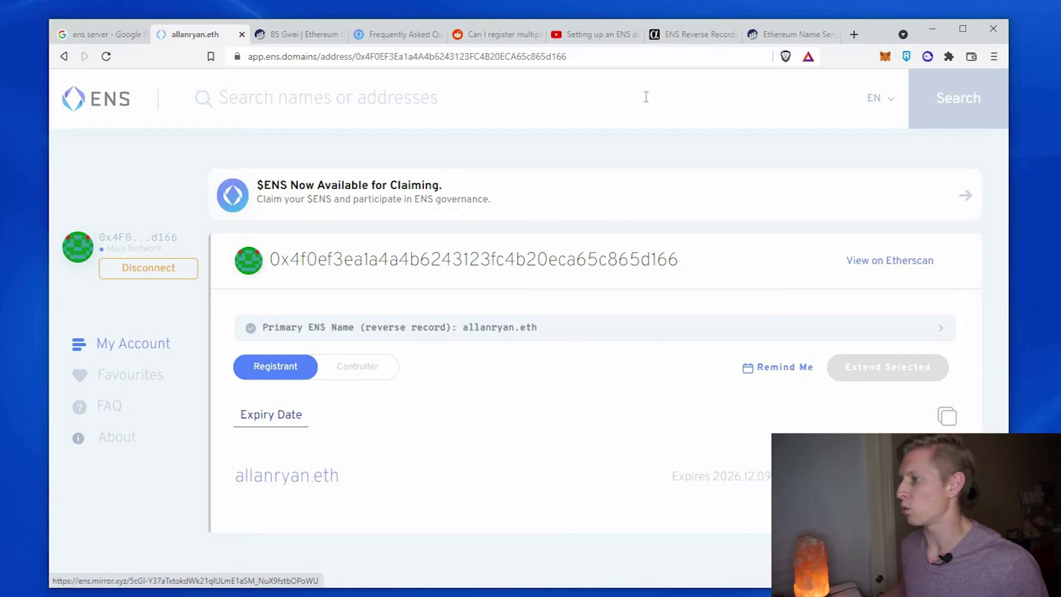
left_click(791, 34)
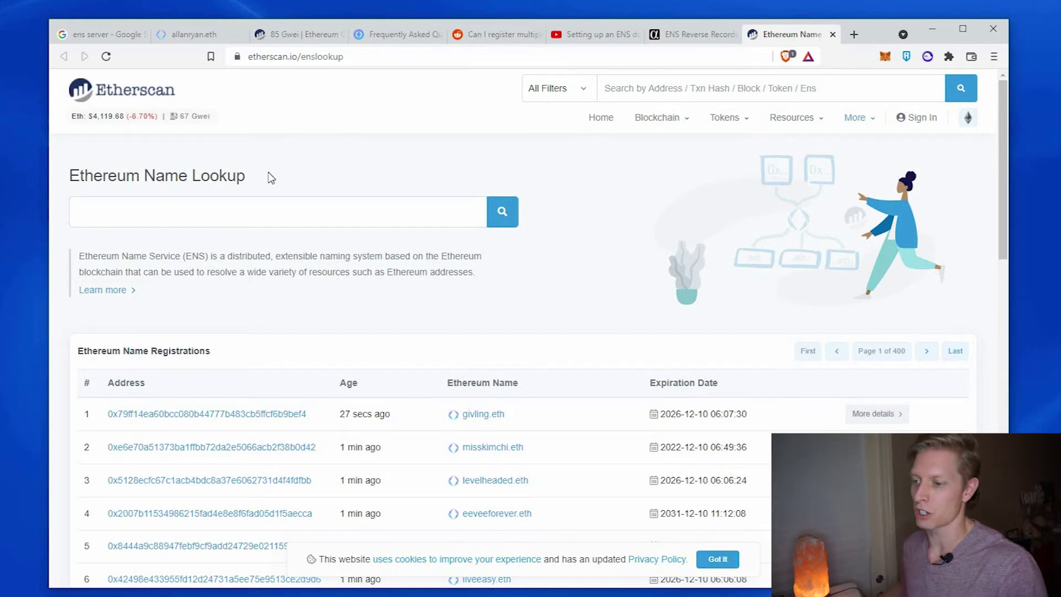
left_click(251, 210)
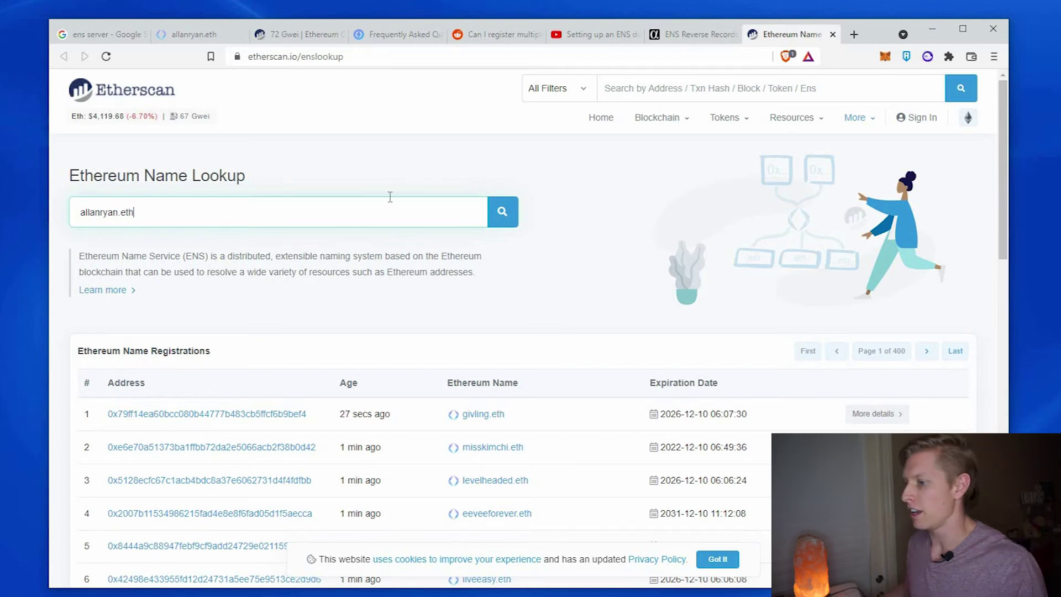
left_click(499, 217)
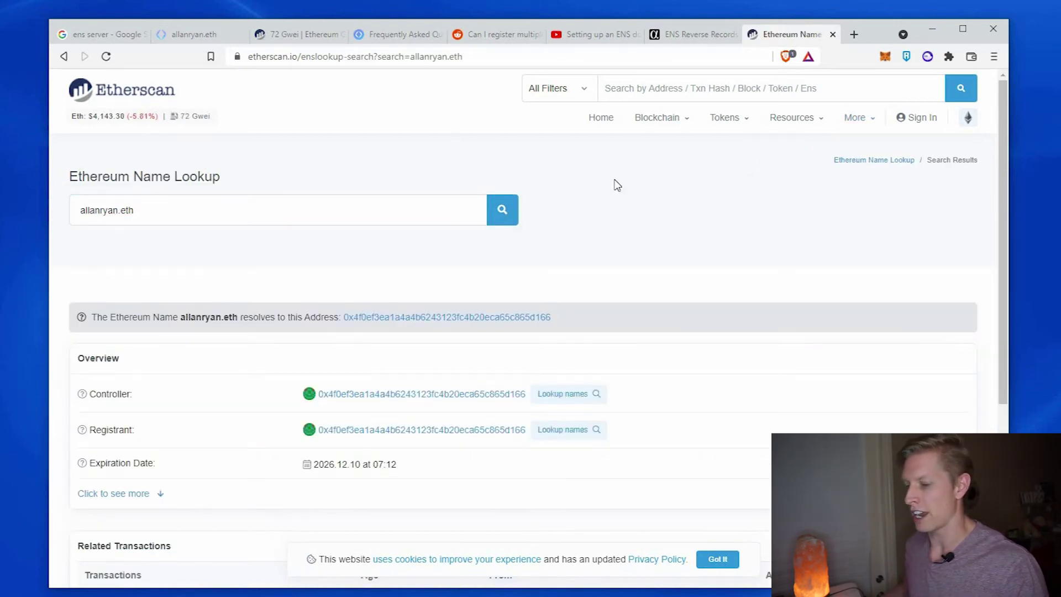
scroll(90, 342, "down", 1)
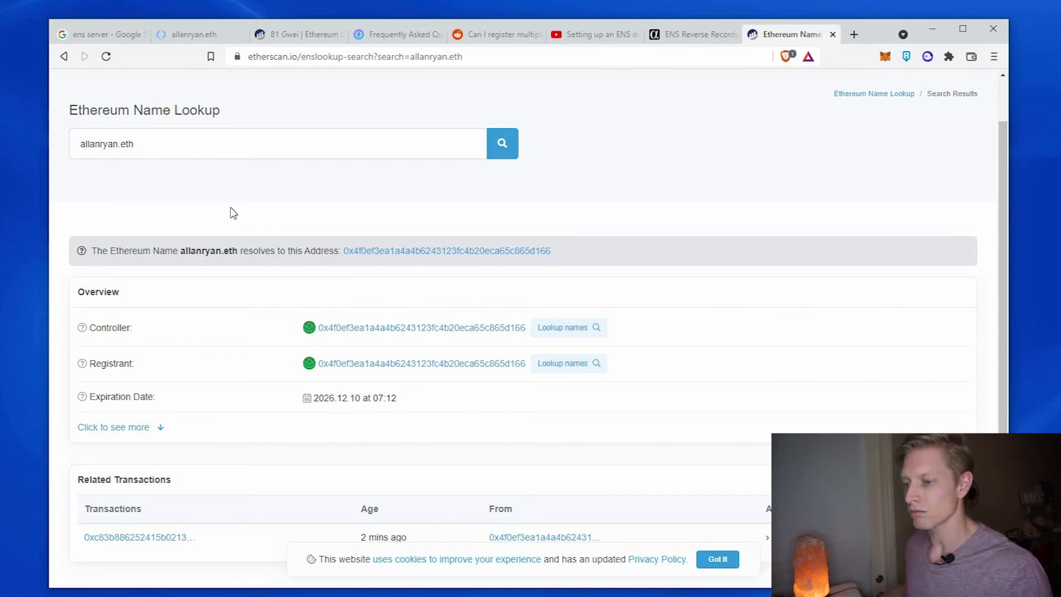
double_click(216, 252)
left_click(229, 253)
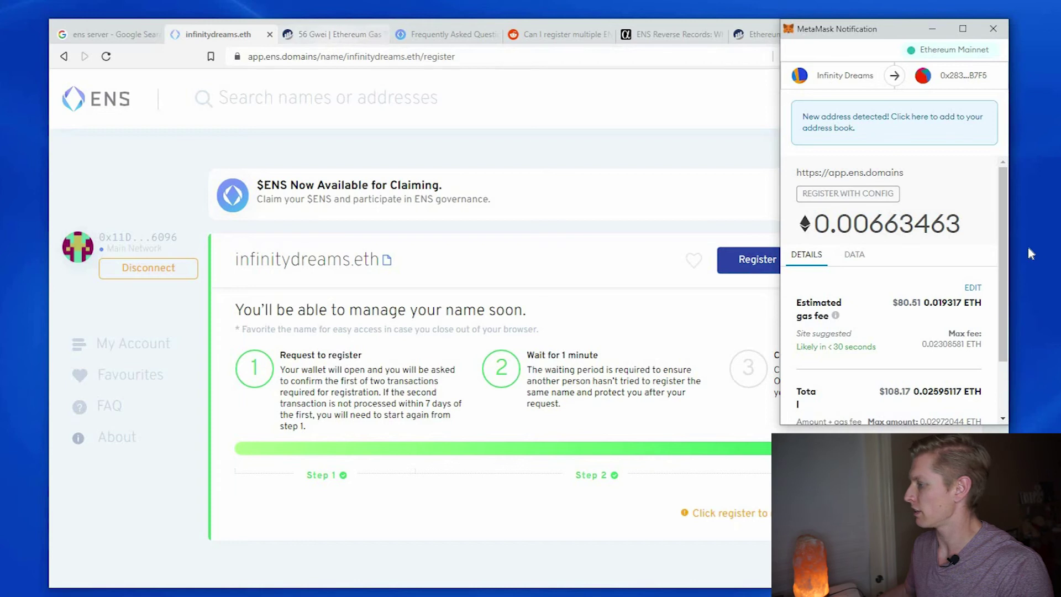
Step: Confirm the infinitydreams.eth registration, then set infinitydreams.eth as the primary ENS name in MetaMask
scroll(999, 270, "down", 2)
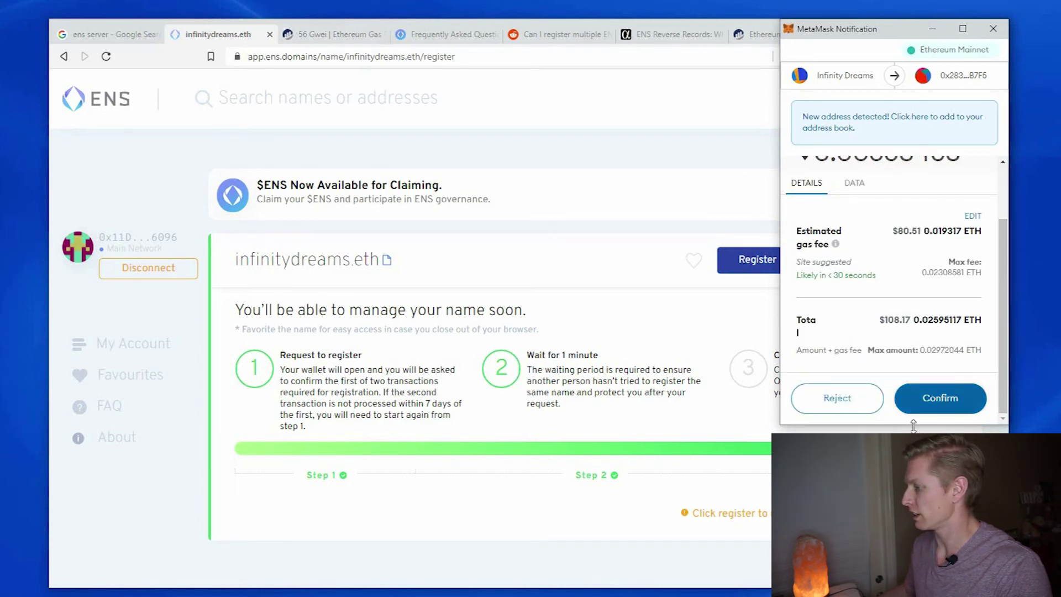
left_click(917, 401)
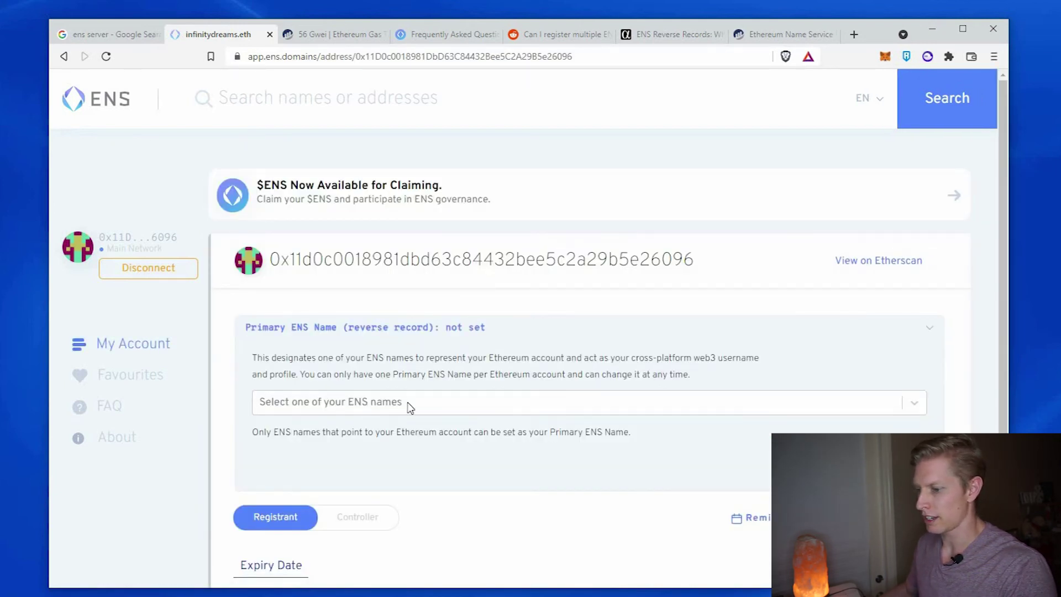
left_click(386, 403)
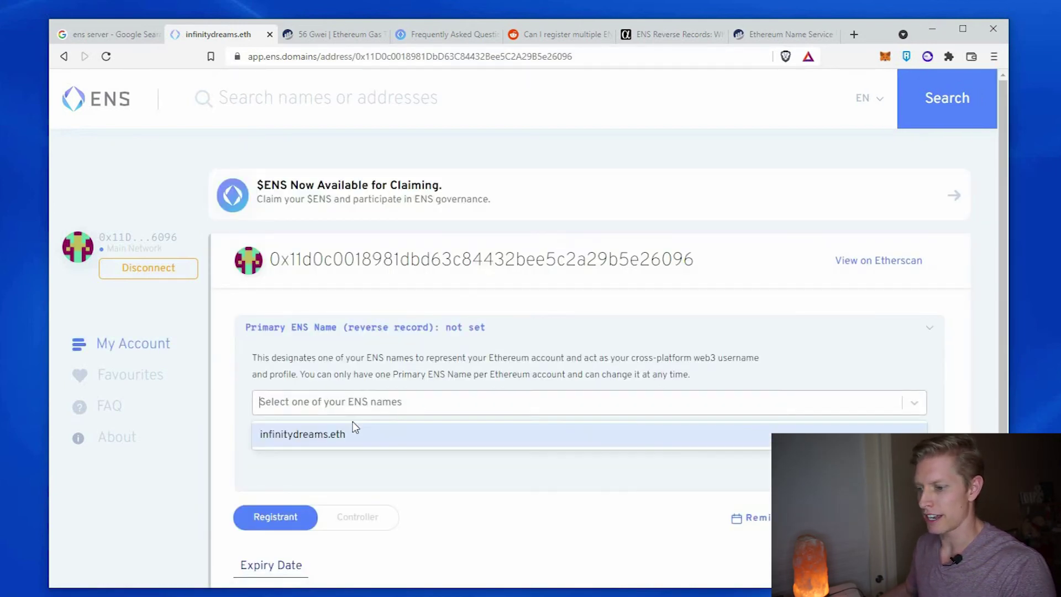
left_click(341, 434)
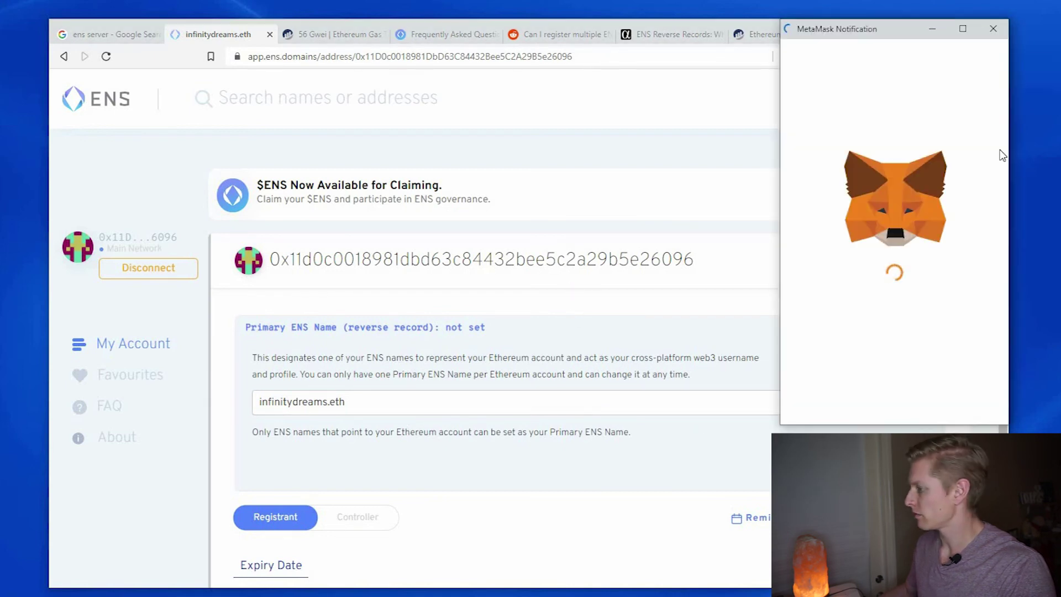
scroll(975, 265, "down", 2)
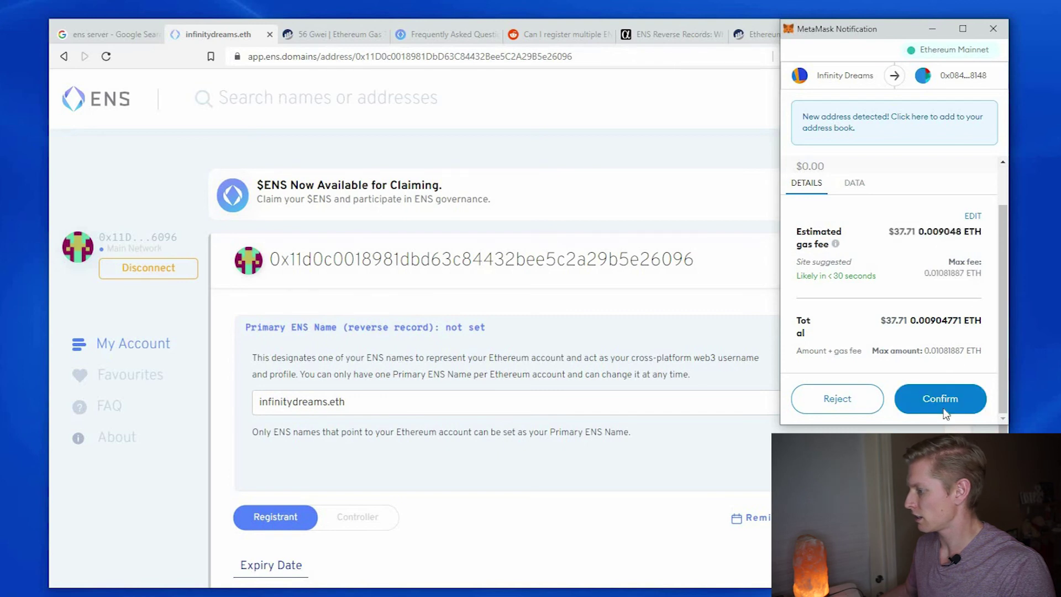
left_click(941, 398)
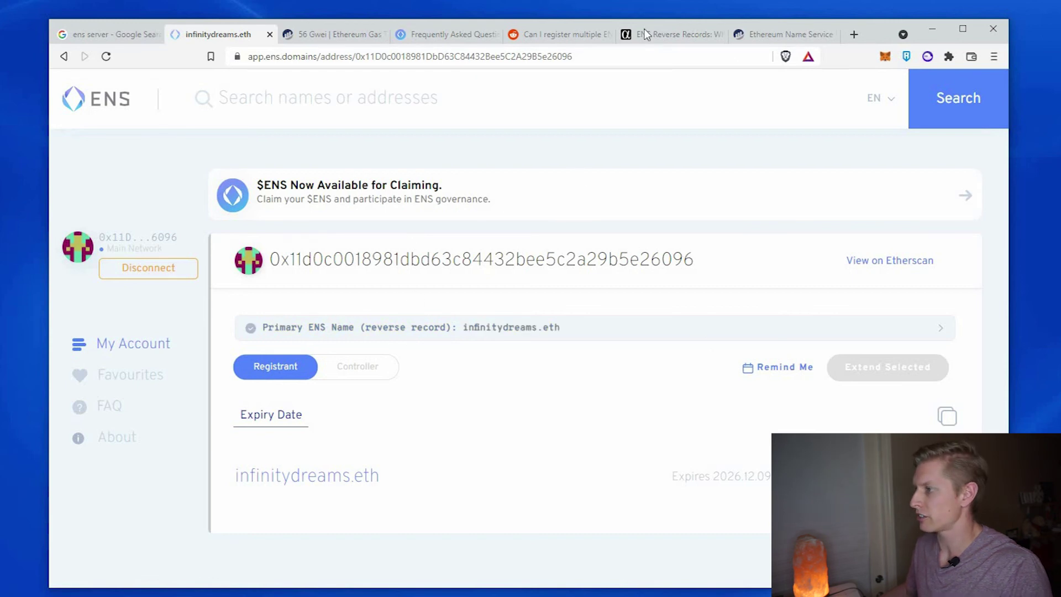
left_click(781, 35)
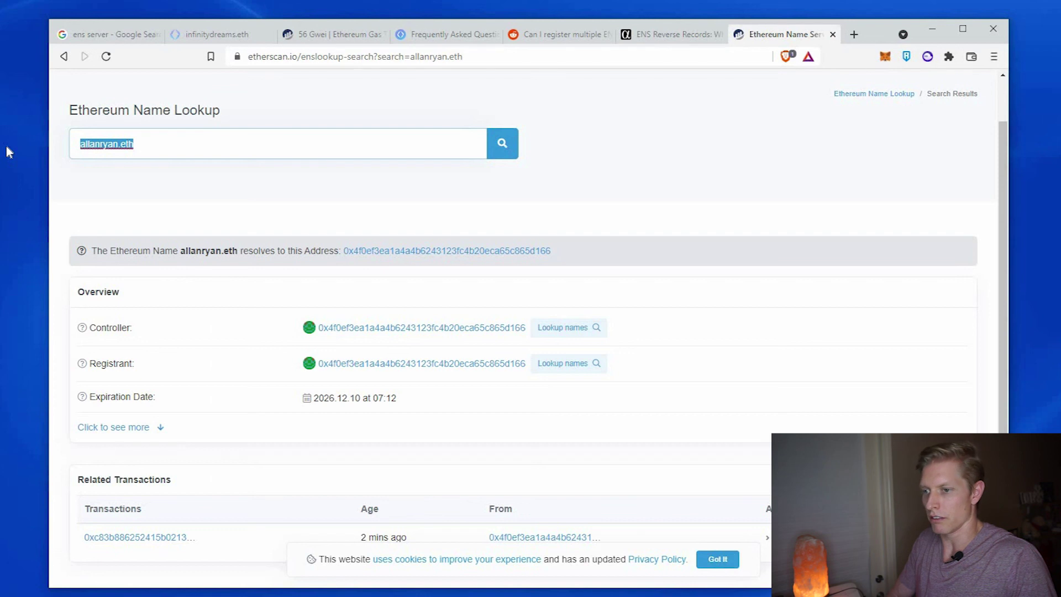
Step: Look up infinitydreams.eth on Etherscan, then begin editing the Twitter profile
type("infinityd")
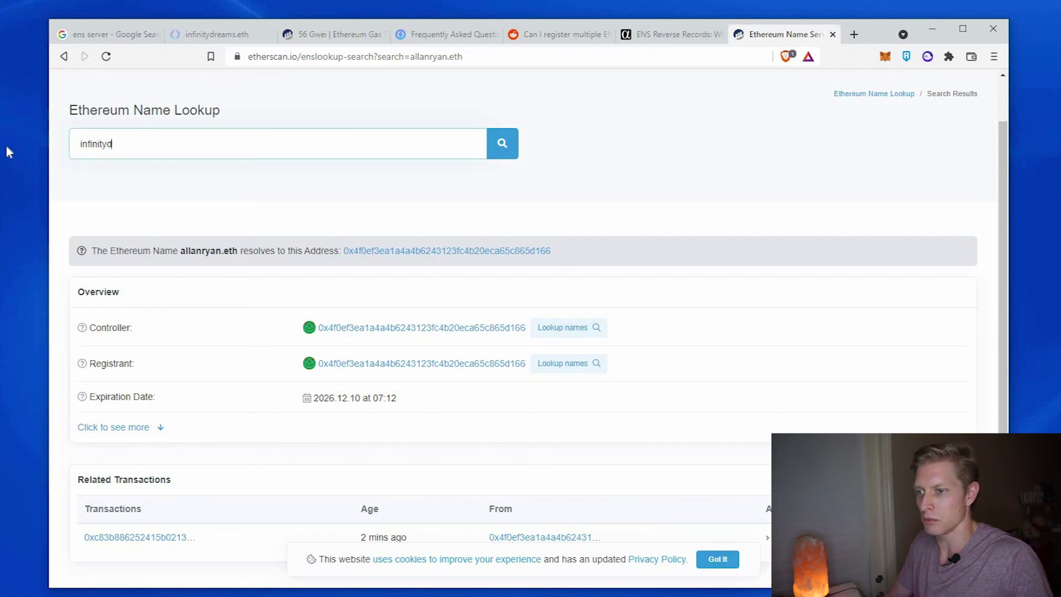
type("reams.eth")
key("Return")
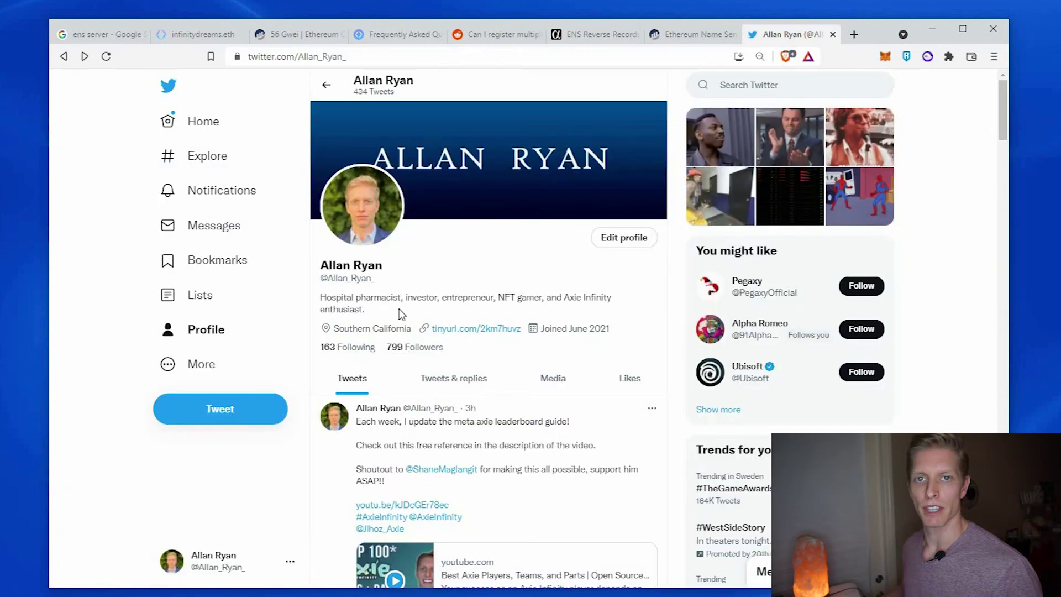
left_click(607, 238)
Step: Append '| allanryan.eth' to the end of the Twitter Bio field
left_click(476, 429)
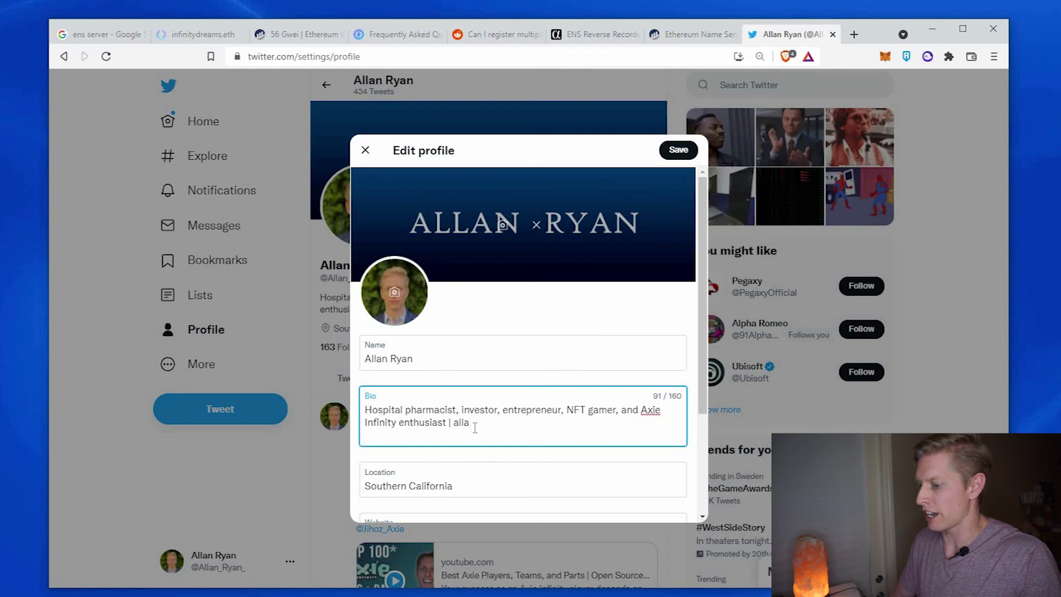
type("| allanryan.eth")
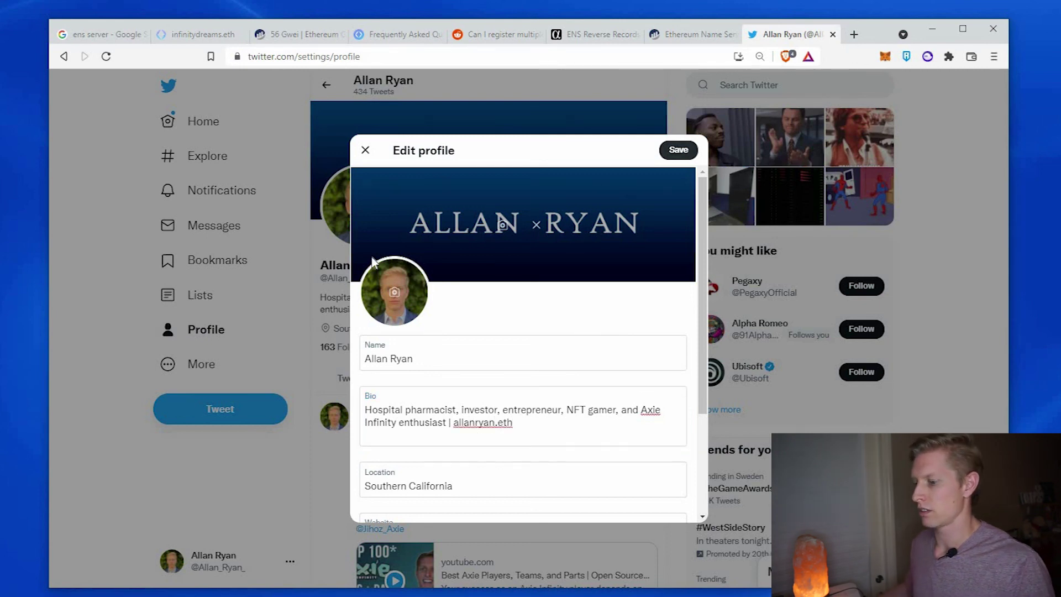